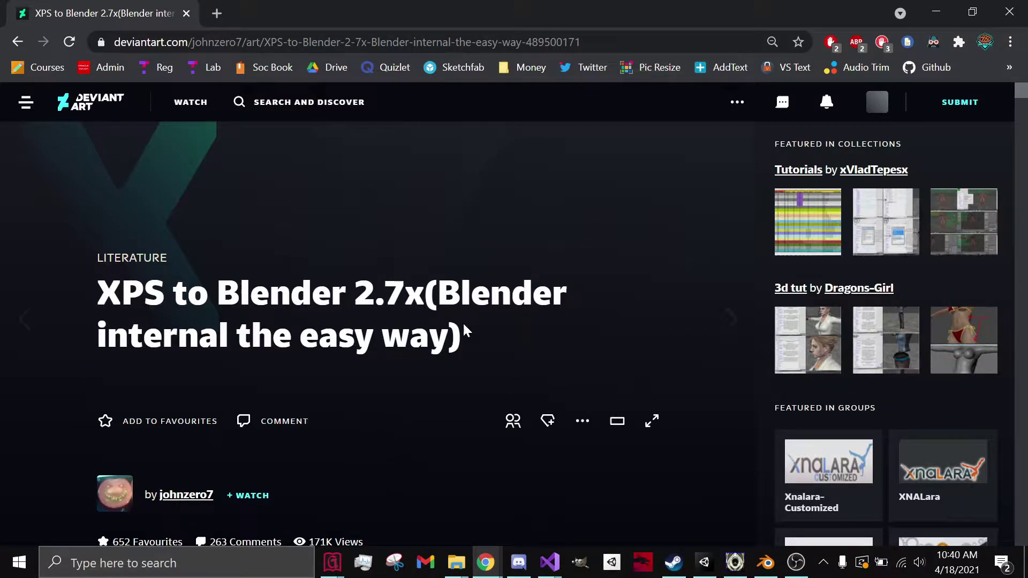
- Open the 'Blender 2.7x XPS Tools 1.1' journal in a new tab and scroll to its Mediafire and Dropbox links
scroll(429, 476, down, 7)
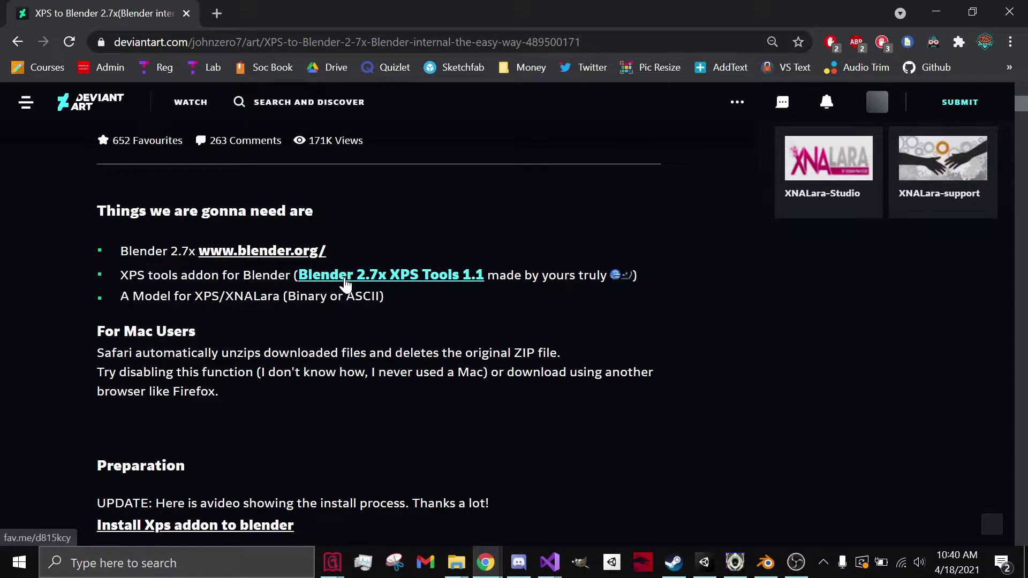
middle_click(345, 279)
click(266, 8)
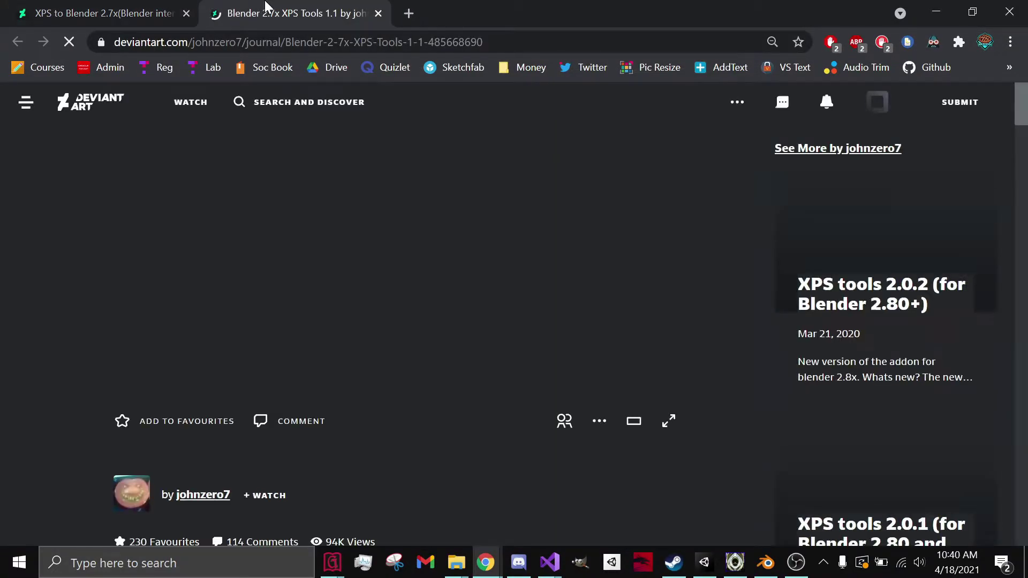
scroll(351, 300, down, 12)
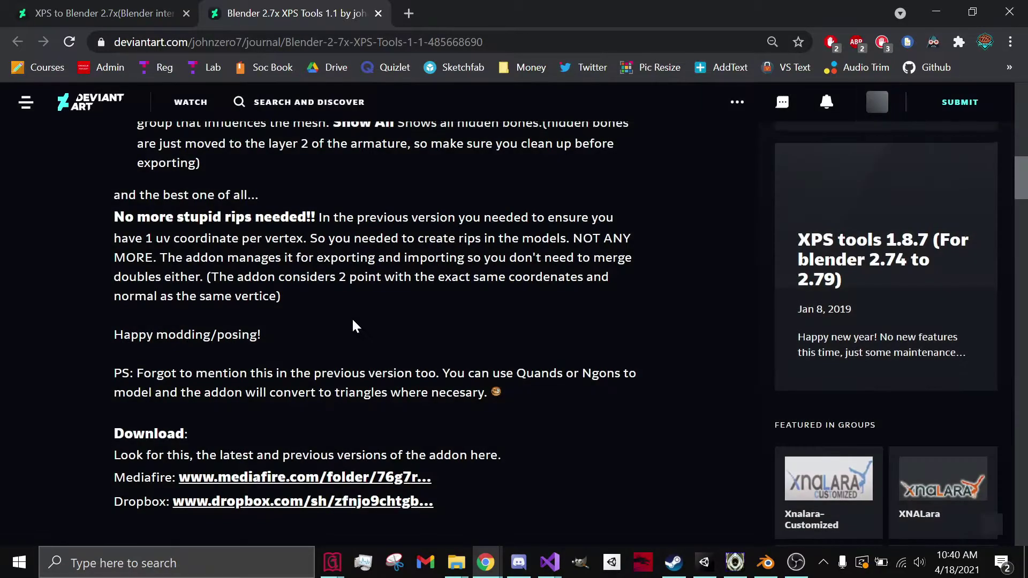
scroll(354, 325, down, 3)
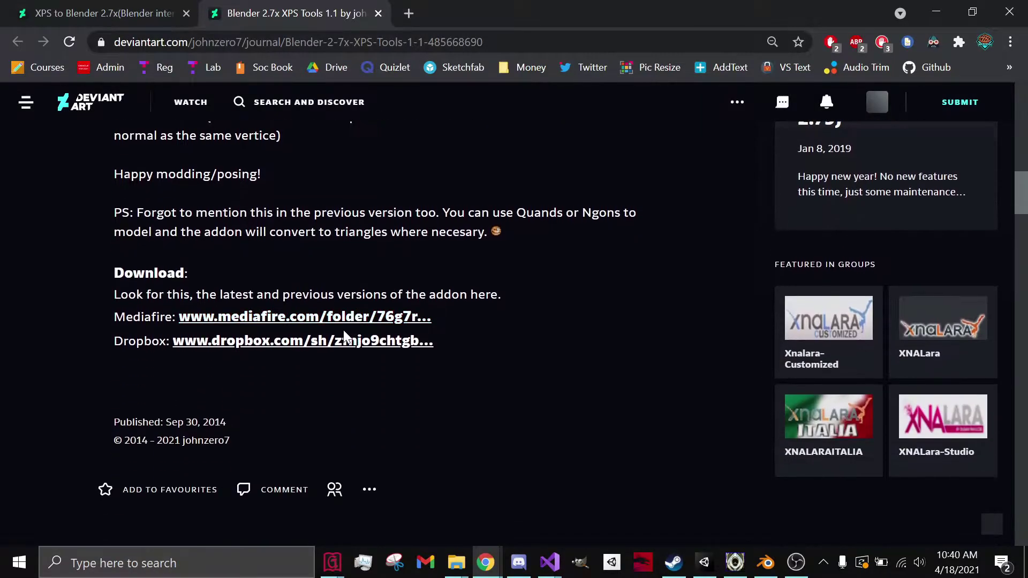
- From the Dropbox link's Blender 2.80 folder, direct-download XNALaraMesh.2.0.2.zip
middle_click(315, 343)
click(482, 8)
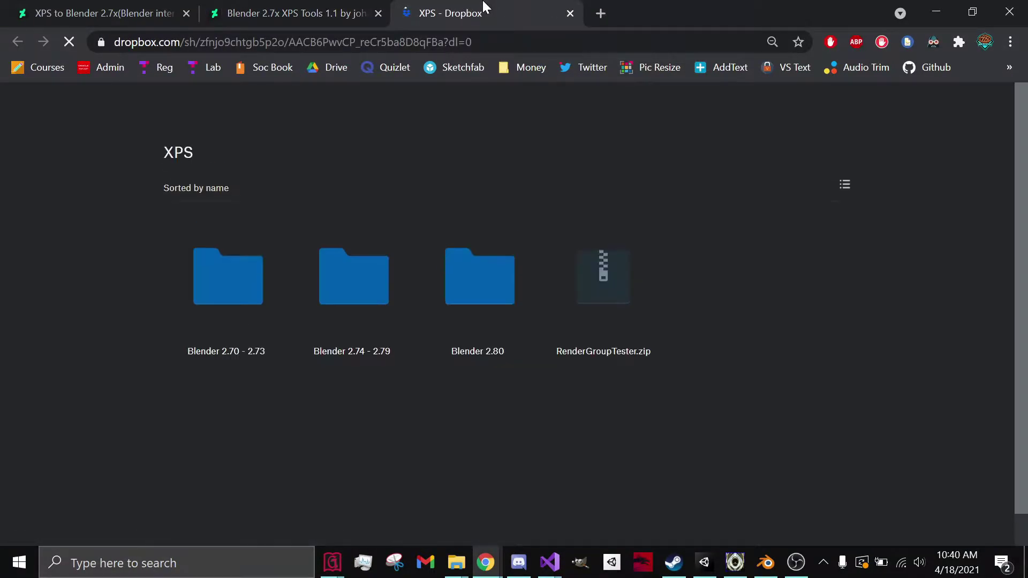
click(480, 308)
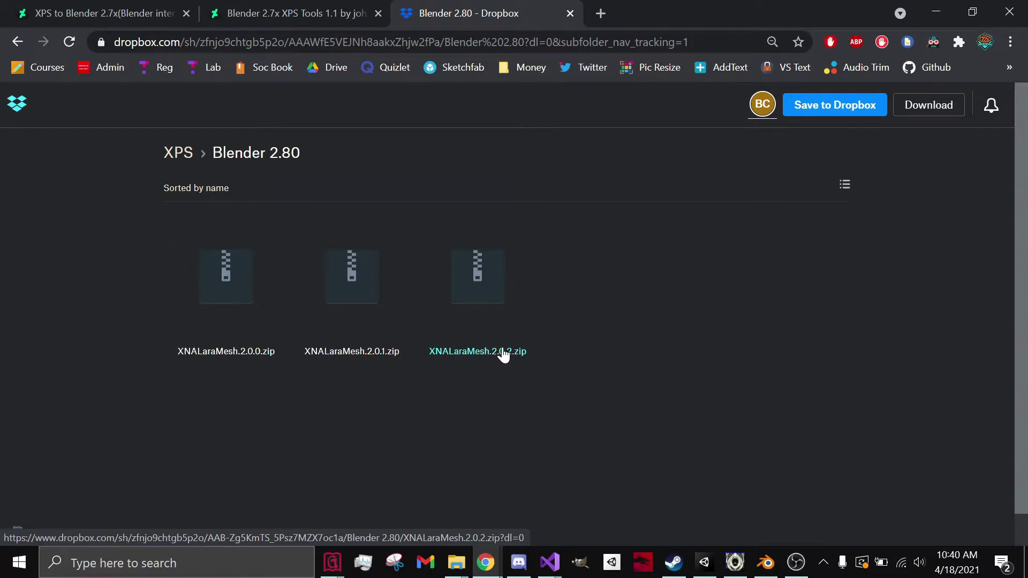
click(480, 274)
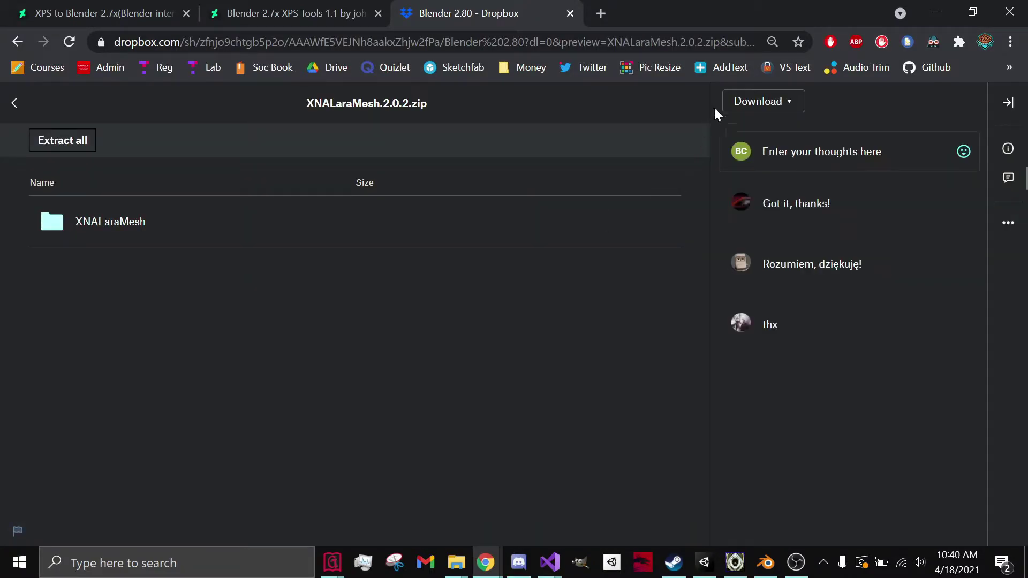
click(736, 102)
click(729, 135)
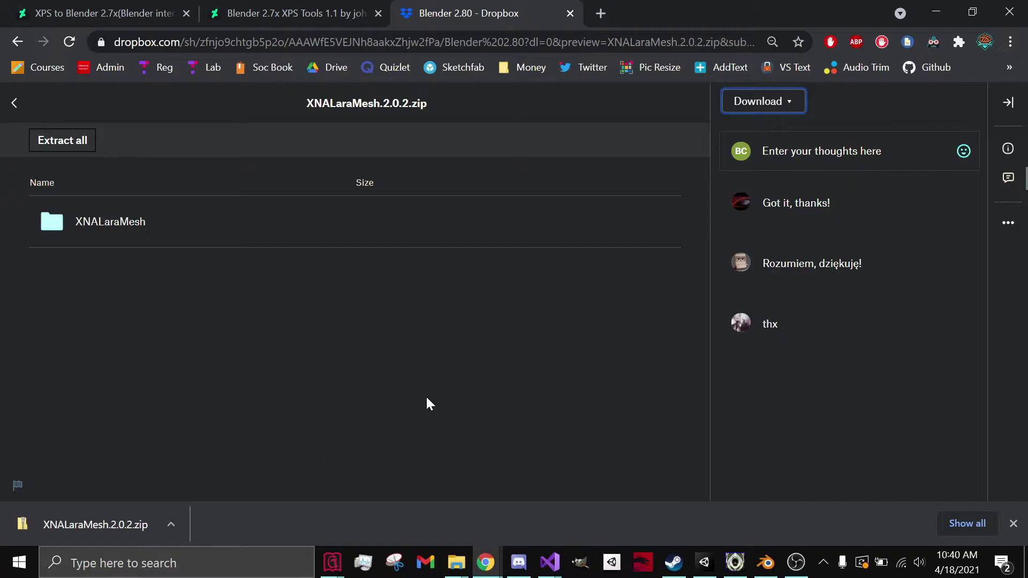
- Search Google for 'blender 2.8 download' in a new tab
click(601, 3)
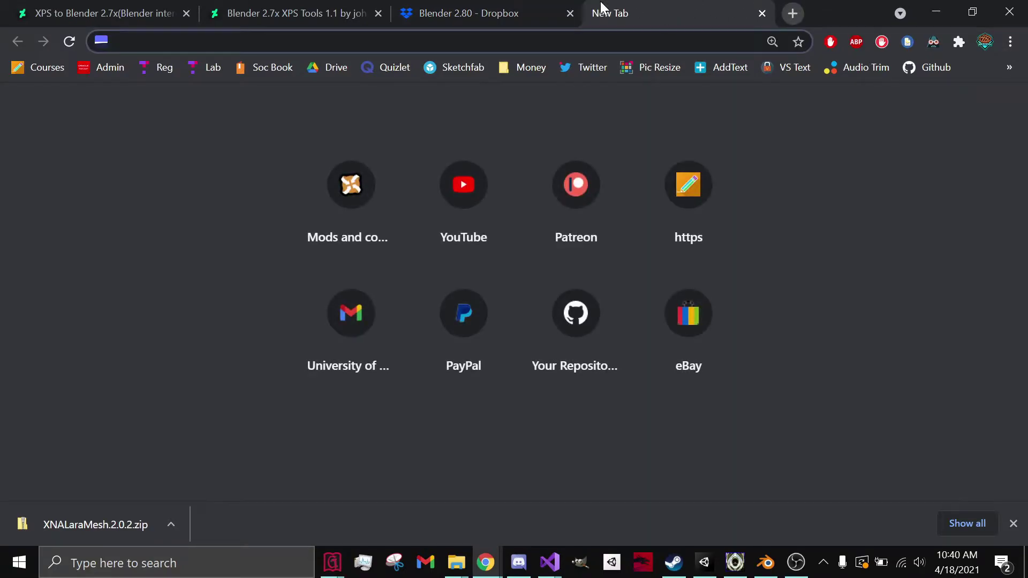
text(blend)
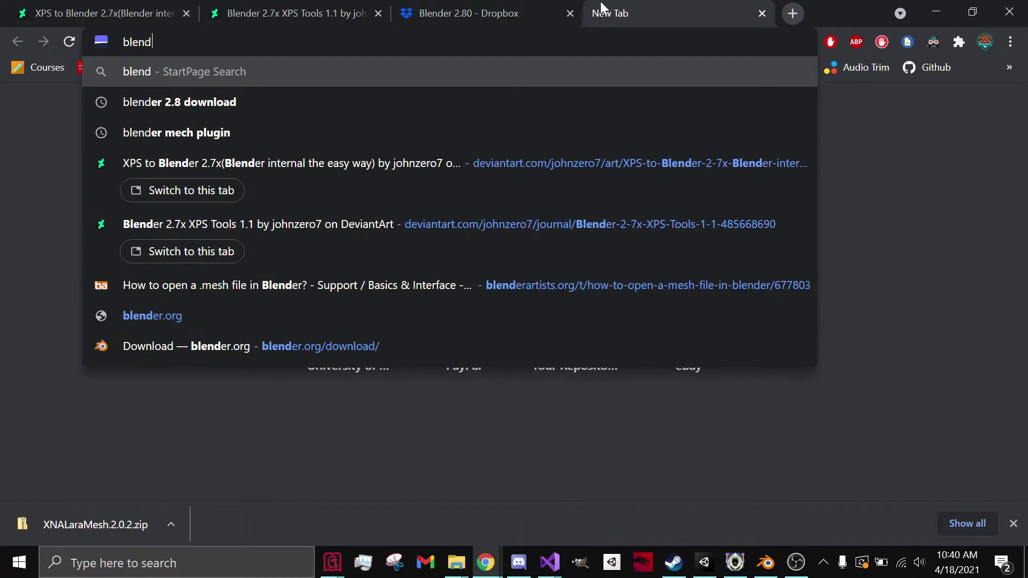
key(Down)
key(Return)
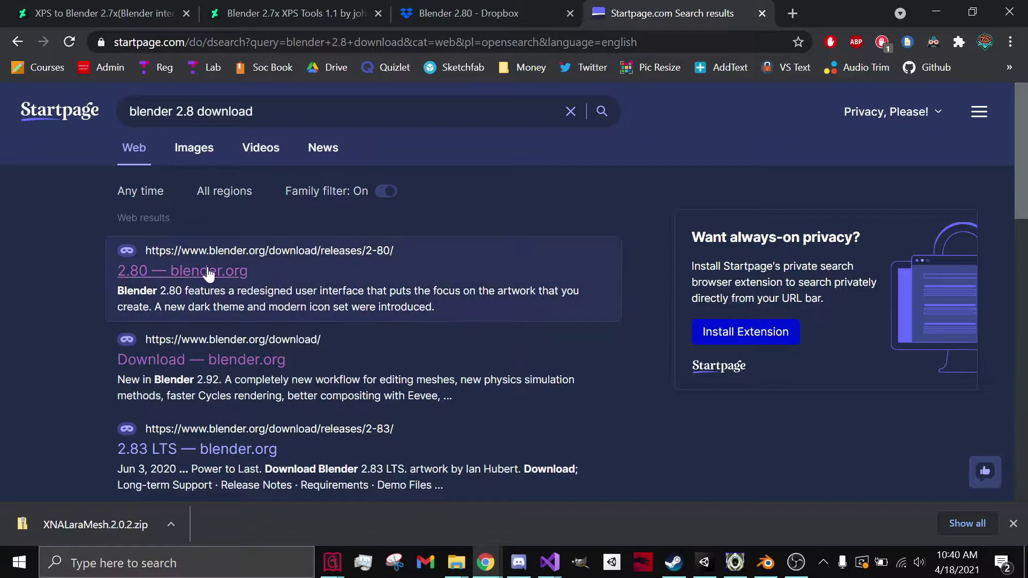
- Go from blender.org's Previous Versions page to the full release index and open Blender2.80
click(204, 269)
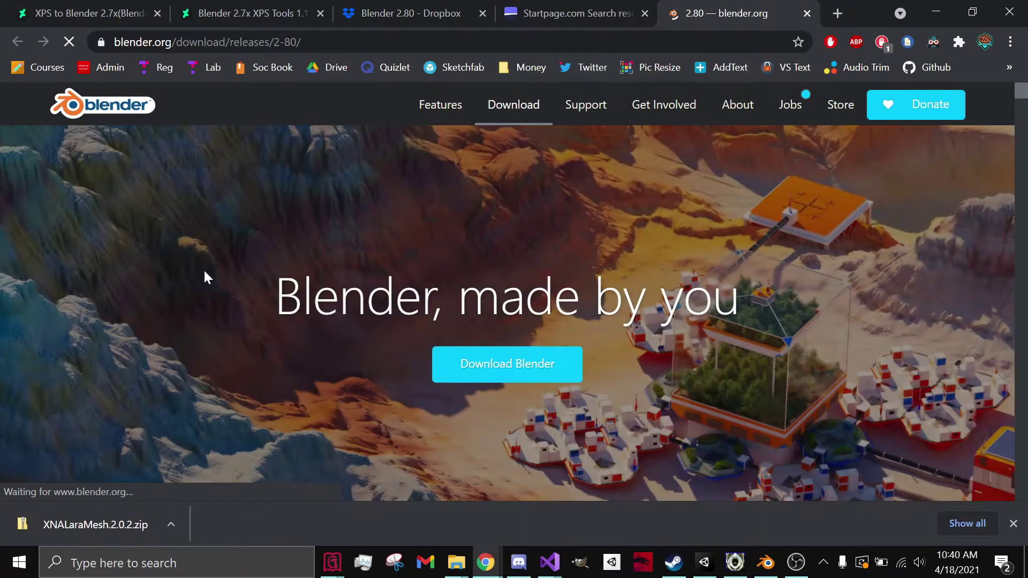
click(498, 368)
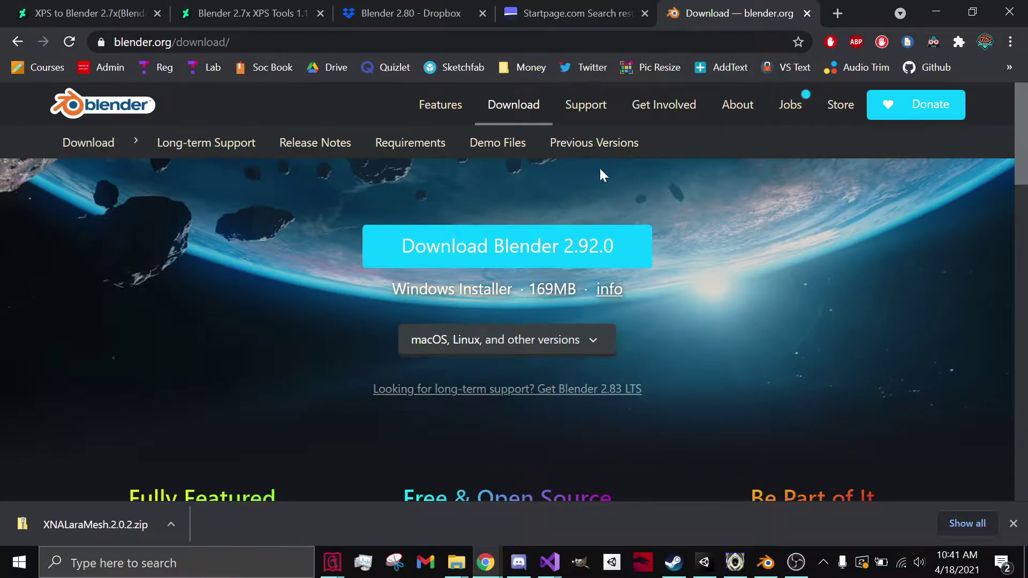
click(591, 143)
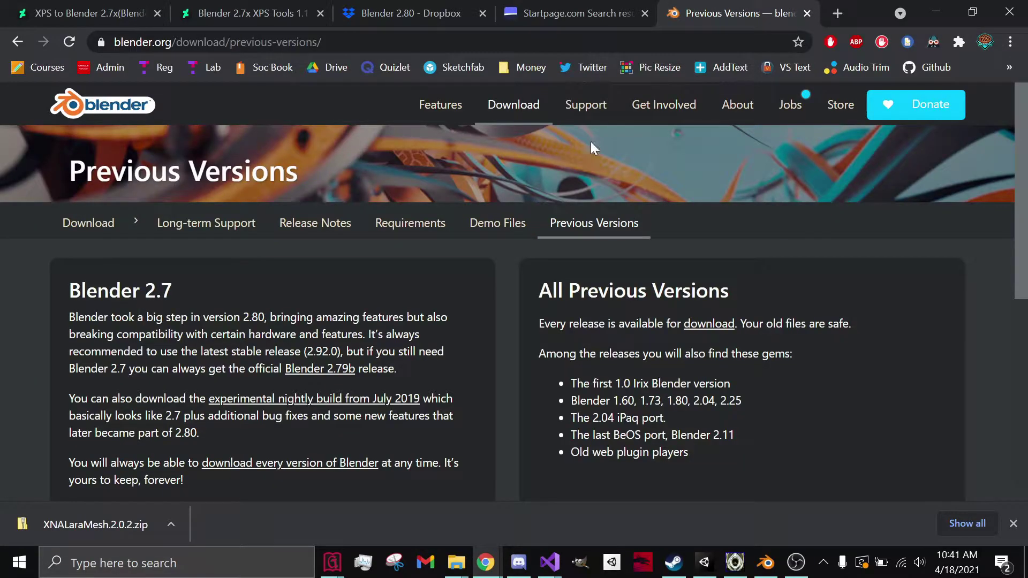
click(597, 290)
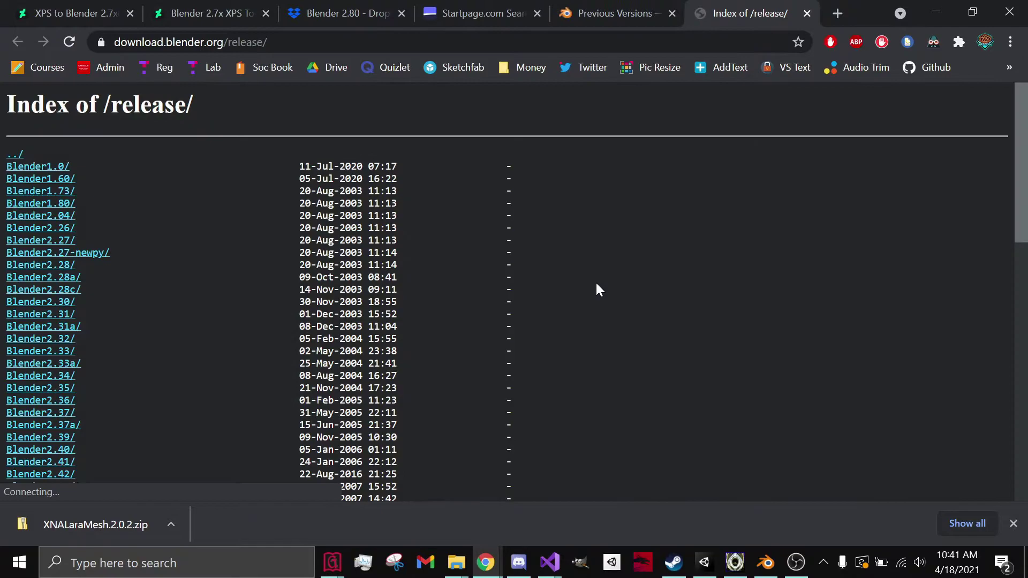
scroll(597, 281, down, 15)
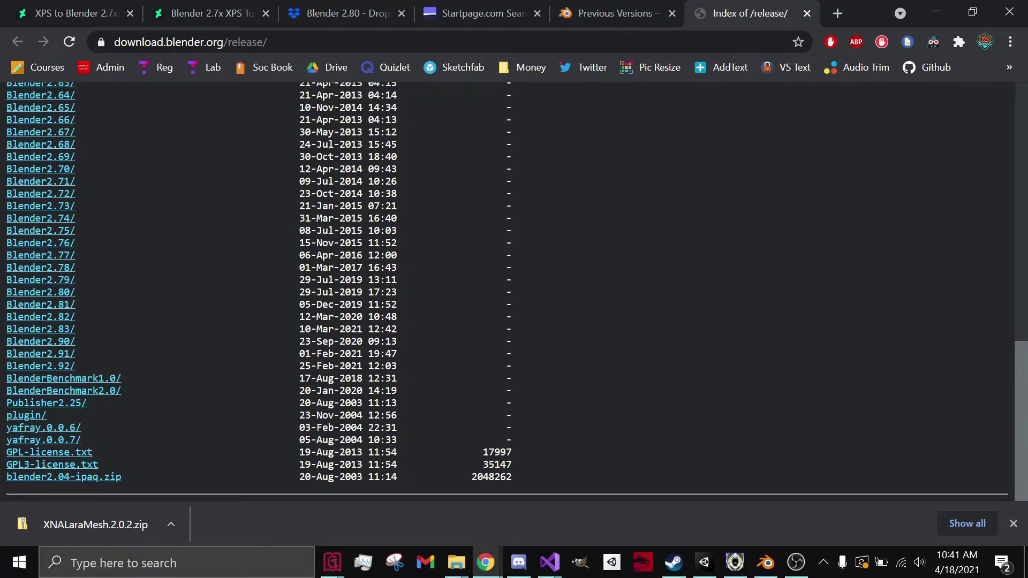
click(67, 293)
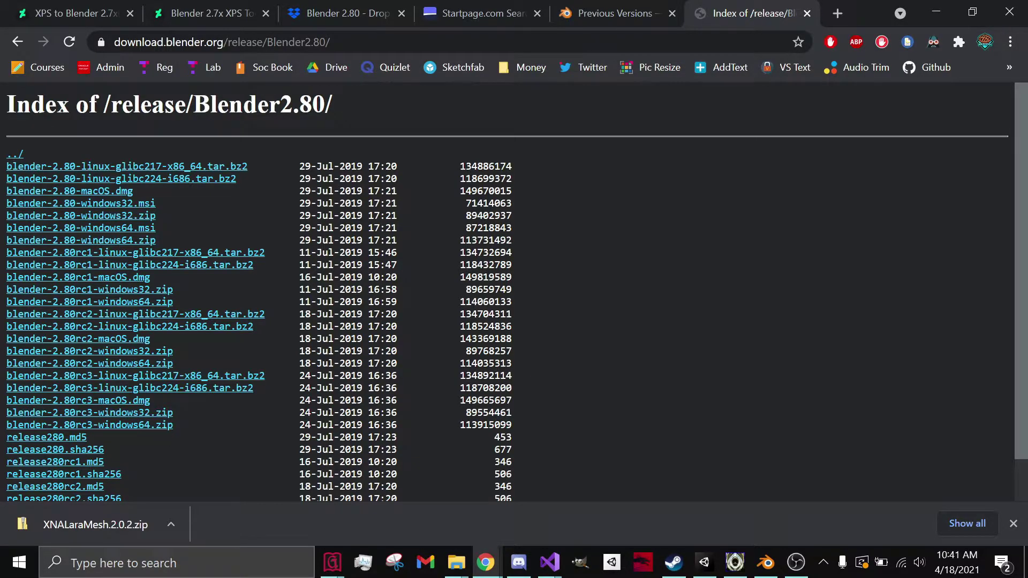
- Open File Explorer on Data (D:) and enter the blender-2.80rc3-windows64 folder
right_click(457, 562)
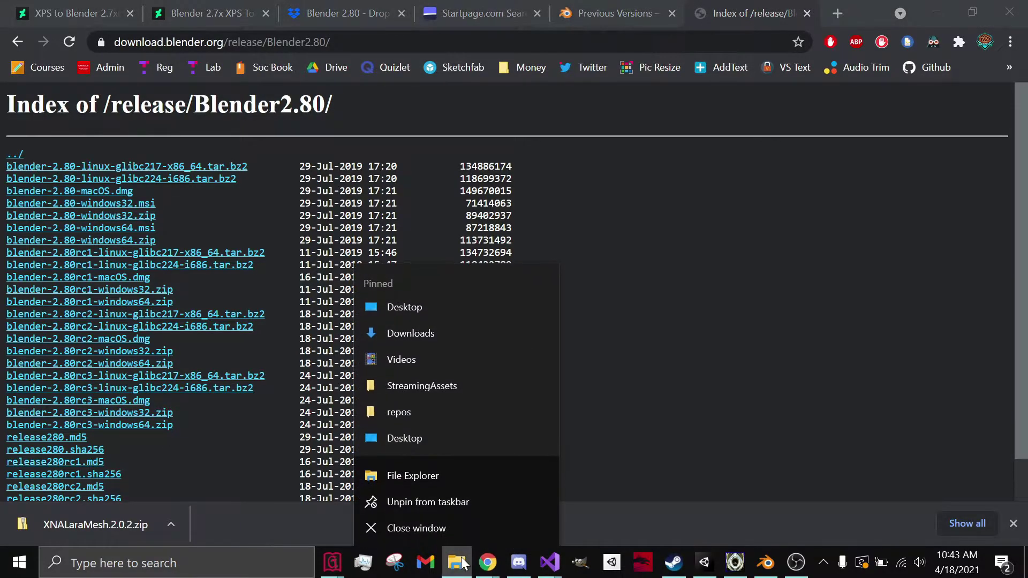
click(407, 412)
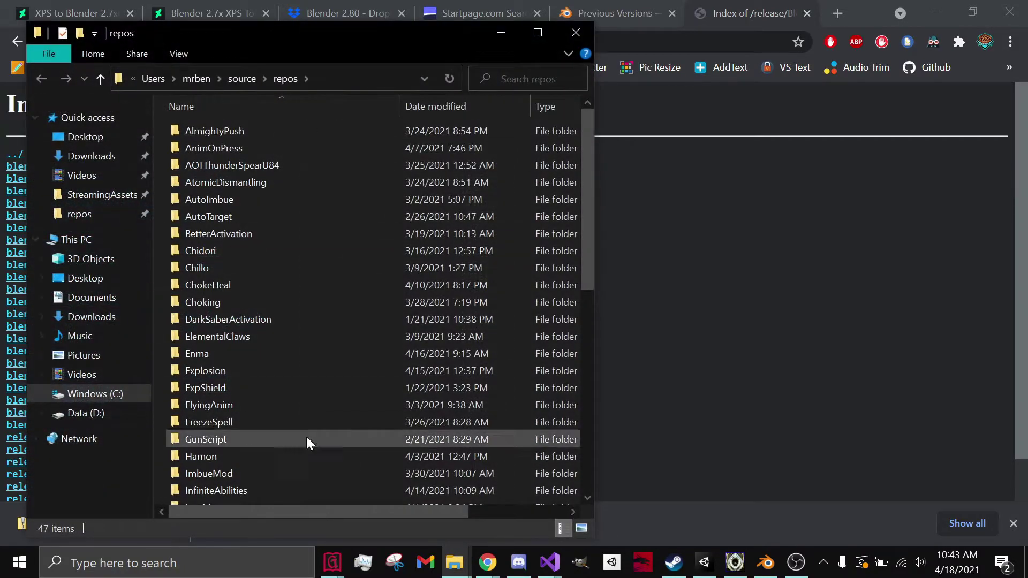
click(98, 416)
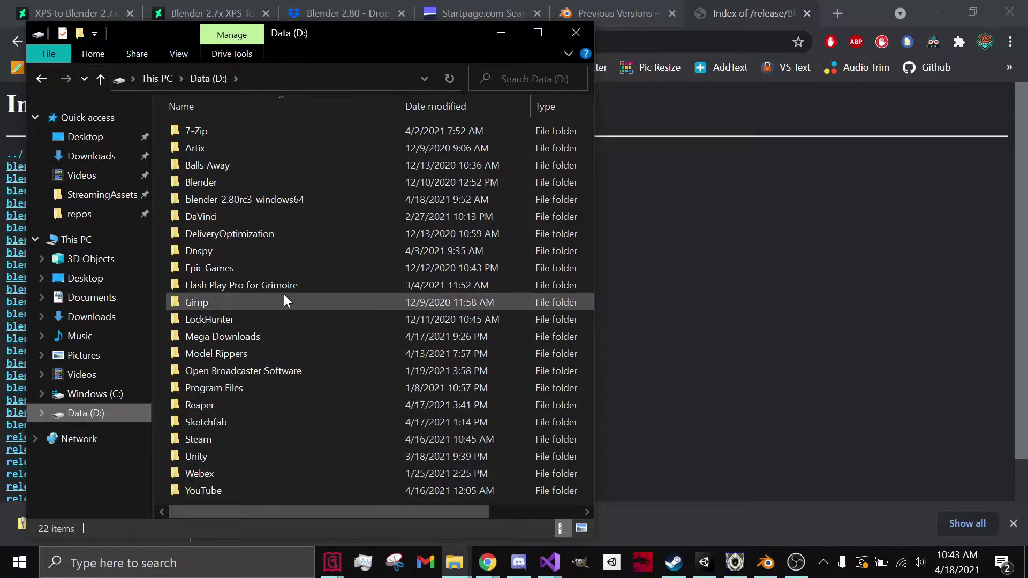
double_click(280, 198)
scroll(329, 329, down, 12)
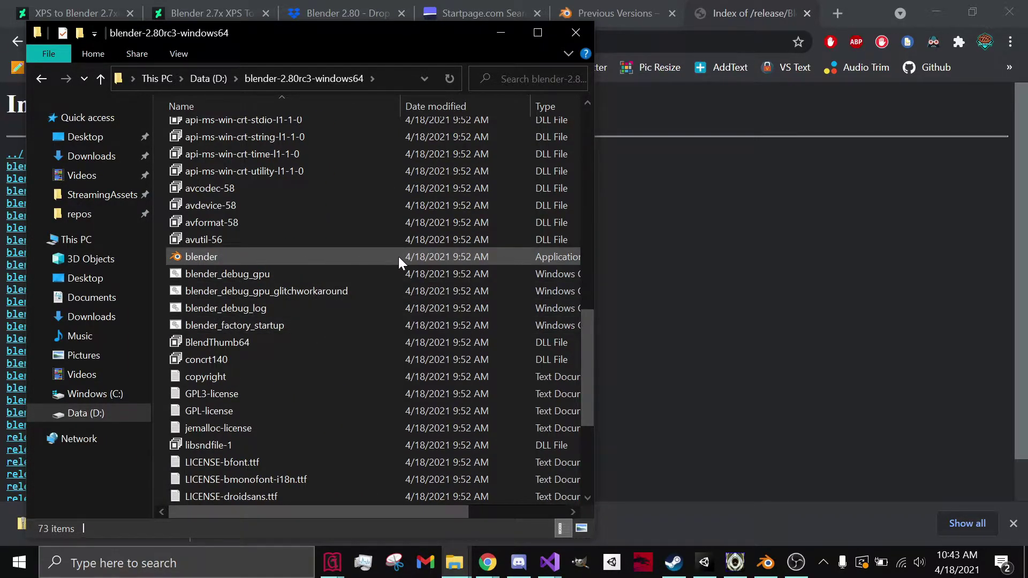
- Close File Explorer and open Blender's Edit > Preferences on the Add-ons page
click(576, 31)
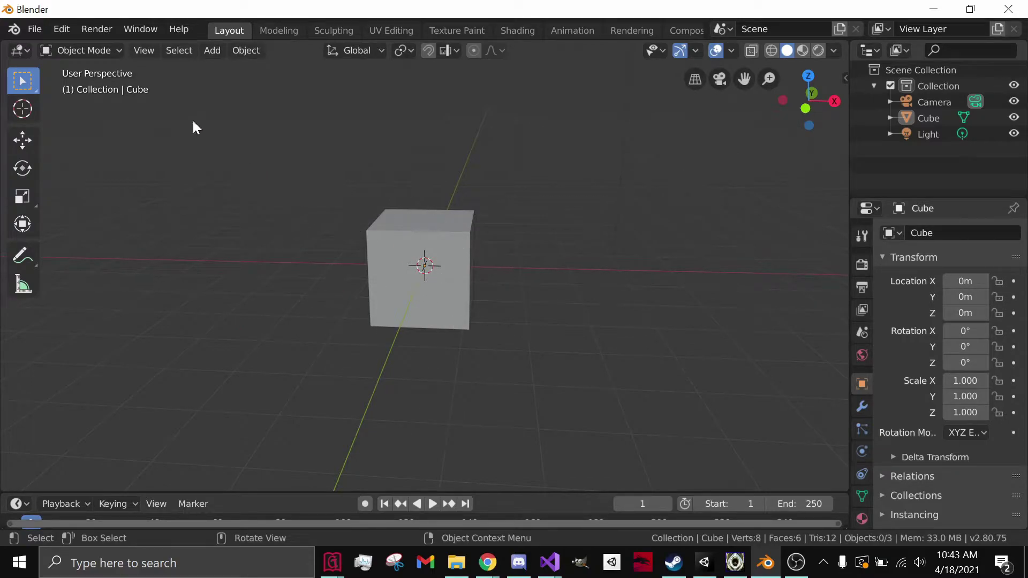
click(67, 31)
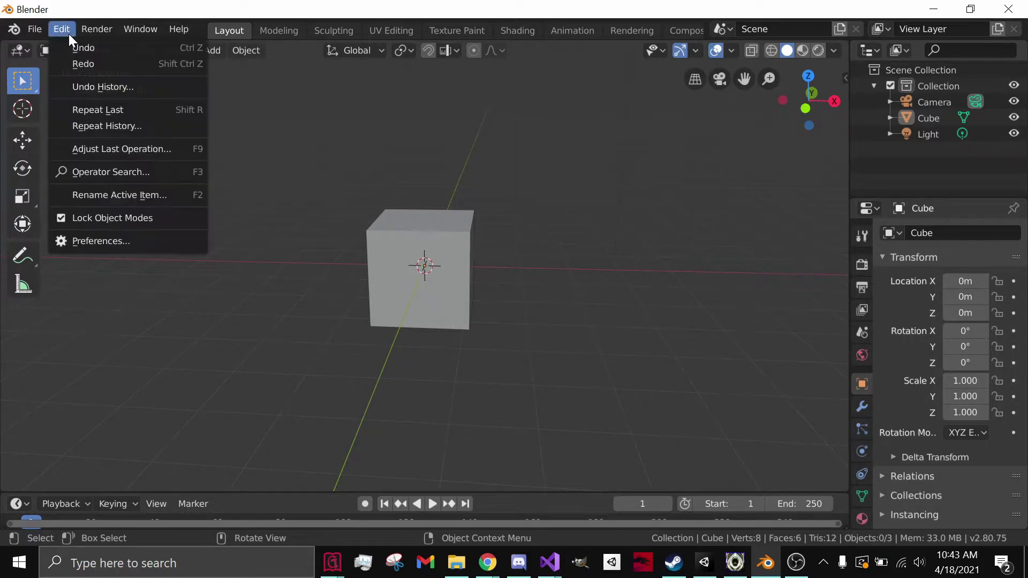
click(119, 242)
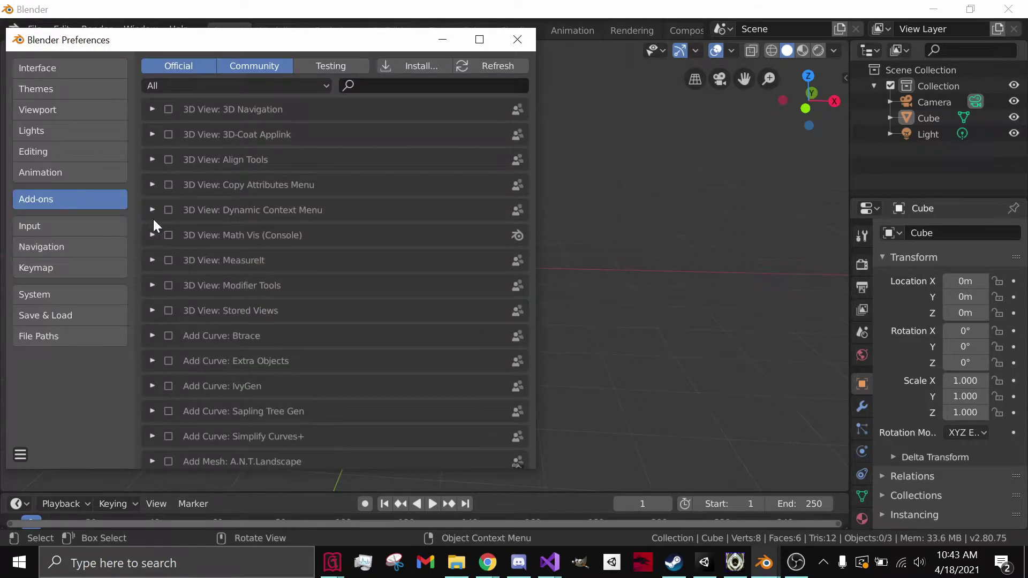
click(64, 71)
click(62, 198)
- Install XNALaraMesh.2.0.2.zip from the Desktop as a Blender add-on
click(405, 65)
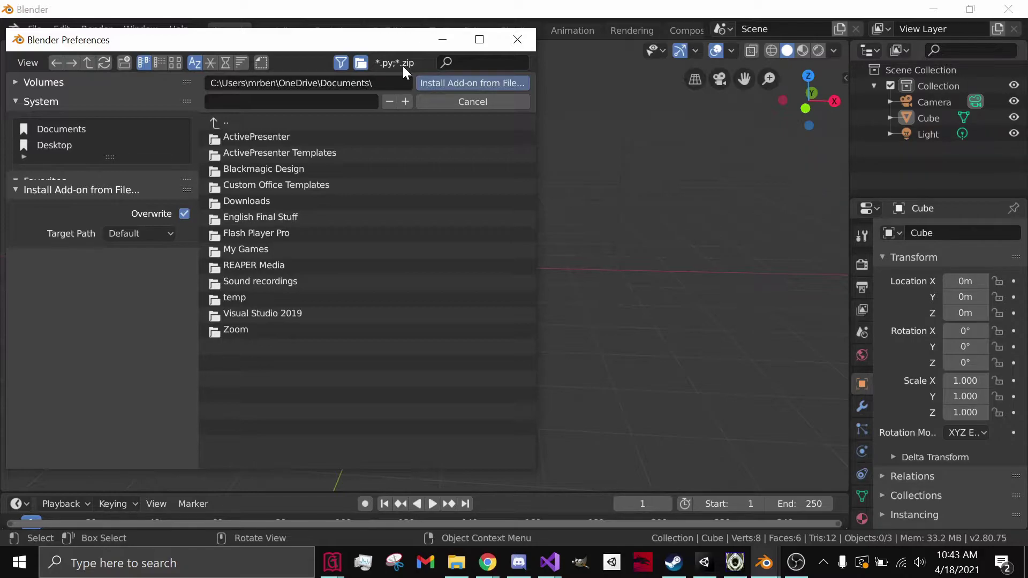
click(60, 146)
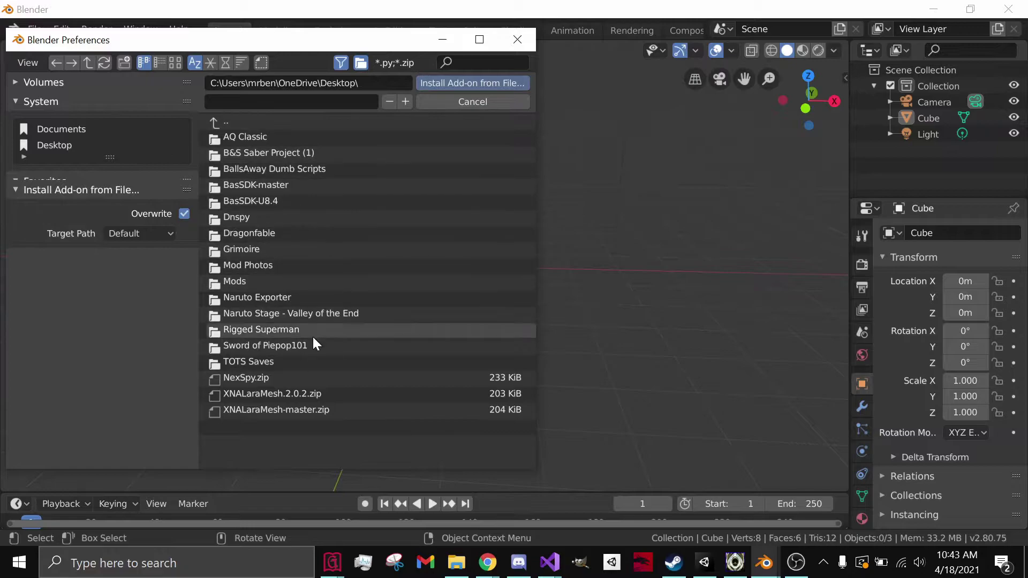
click(326, 395)
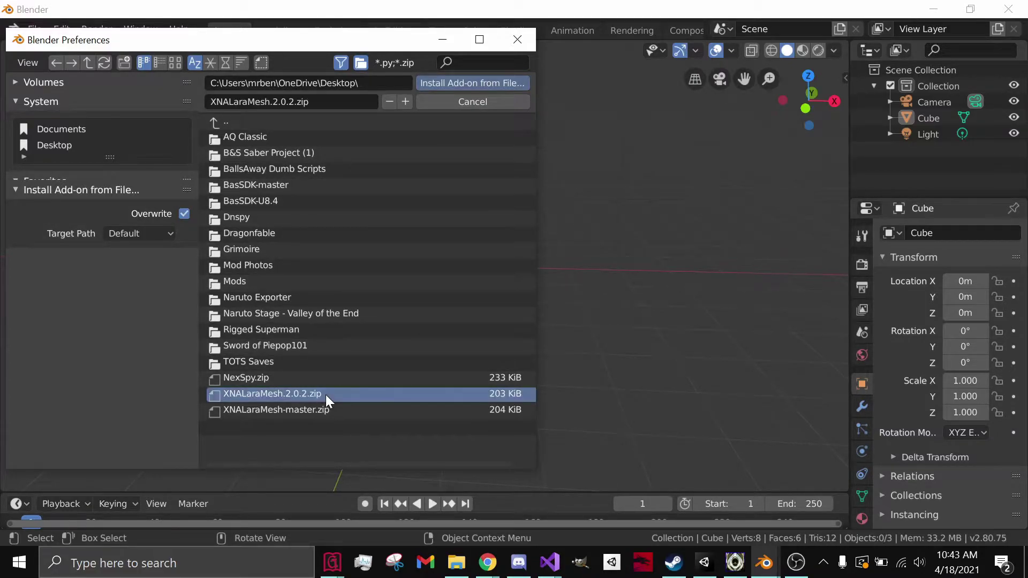
click(460, 84)
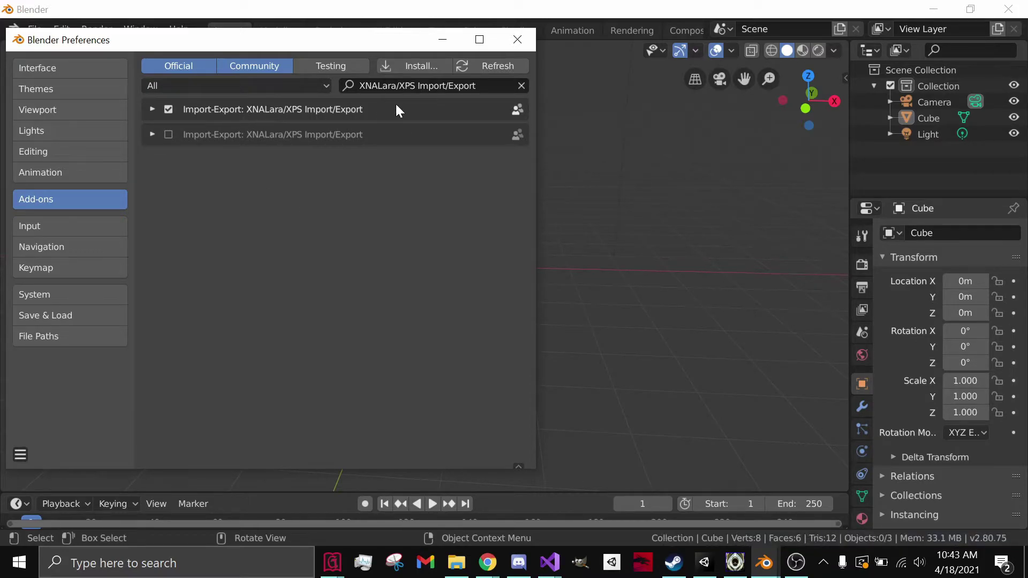
- Enable the XNALara/XPS Import/Export add-on, close Preferences, and confirm its File > Import entry
click(169, 135)
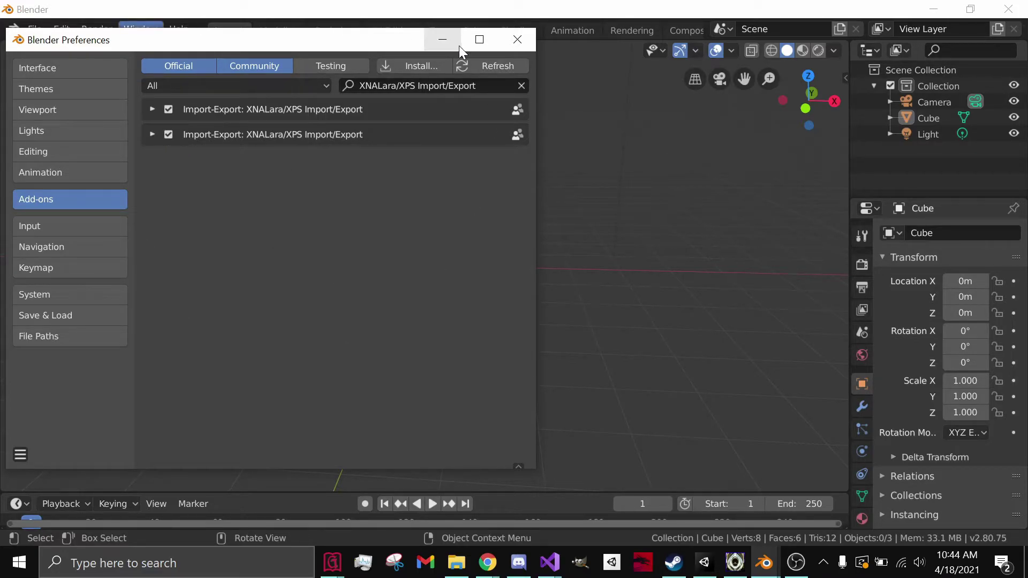
click(516, 38)
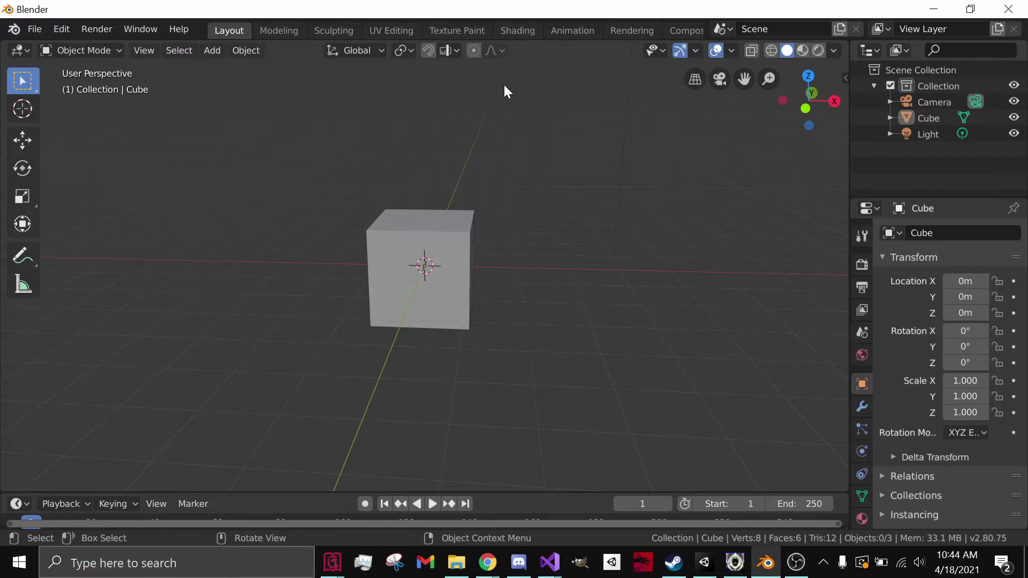
click(41, 28)
mouse_move(50, 243)
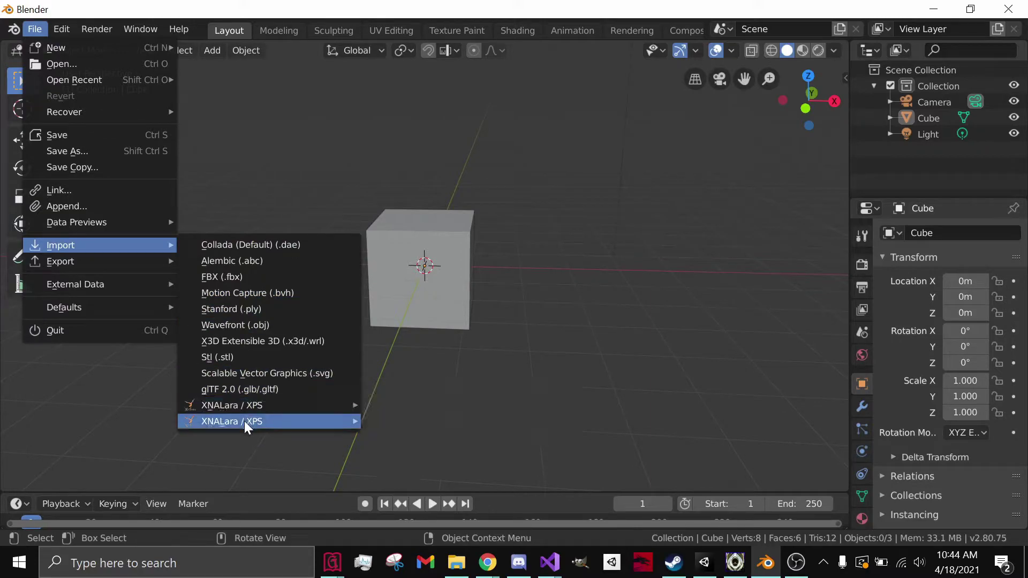
mouse_move(240, 409)
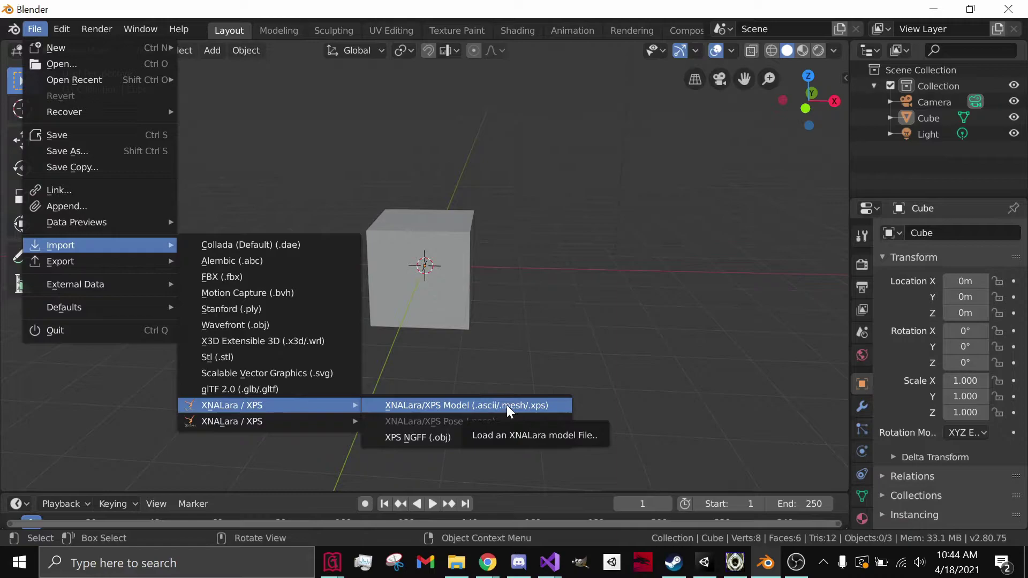
mouse_move(82, 262)
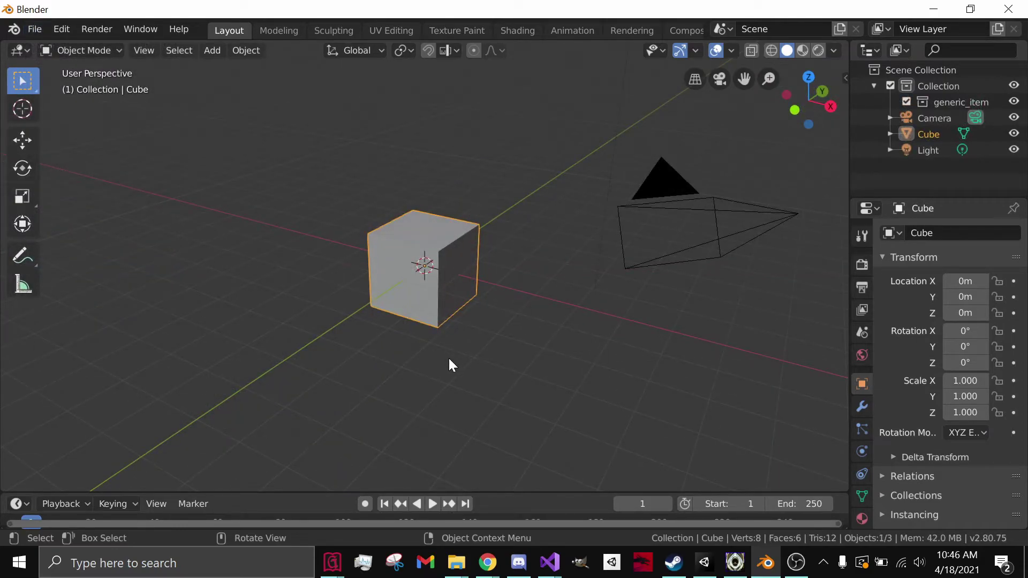
- Delete the default cube and import generic_item.mesh from Valley of the End's Without Center Pillar folder
key(Delete)
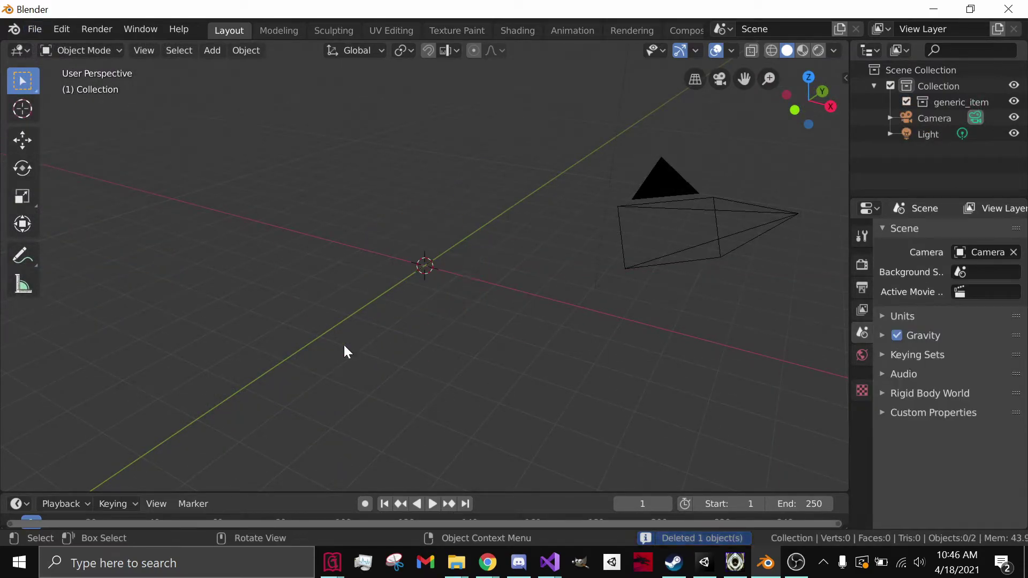
click(35, 30)
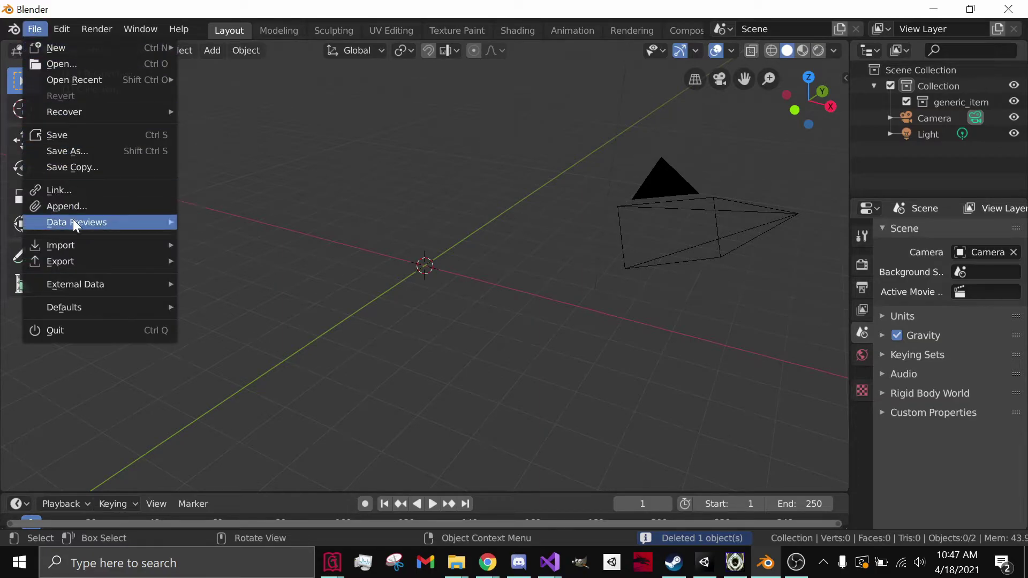
mouse_move(78, 244)
mouse_move(274, 404)
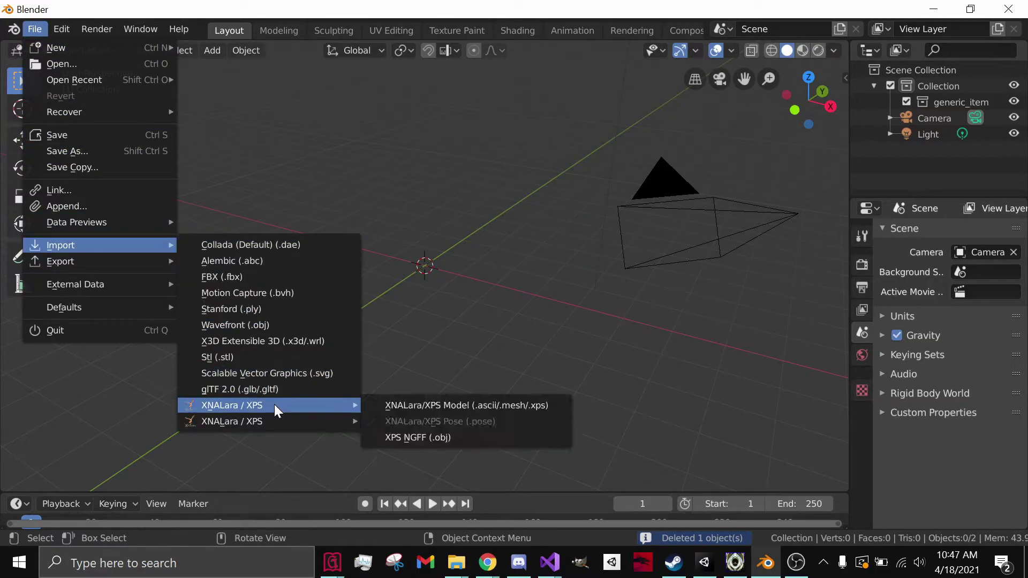
click(370, 406)
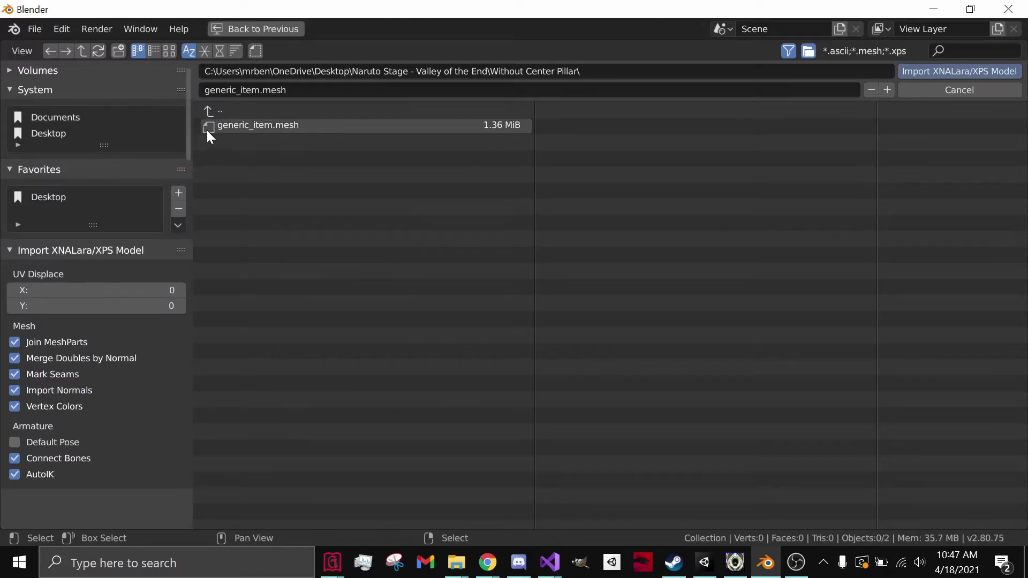
click(57, 135)
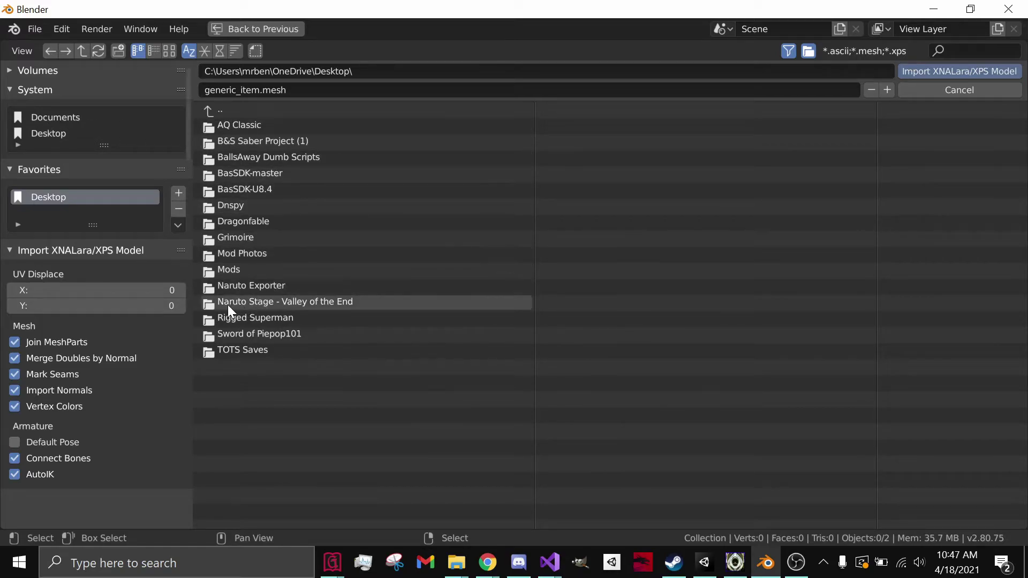
click(303, 304)
click(268, 142)
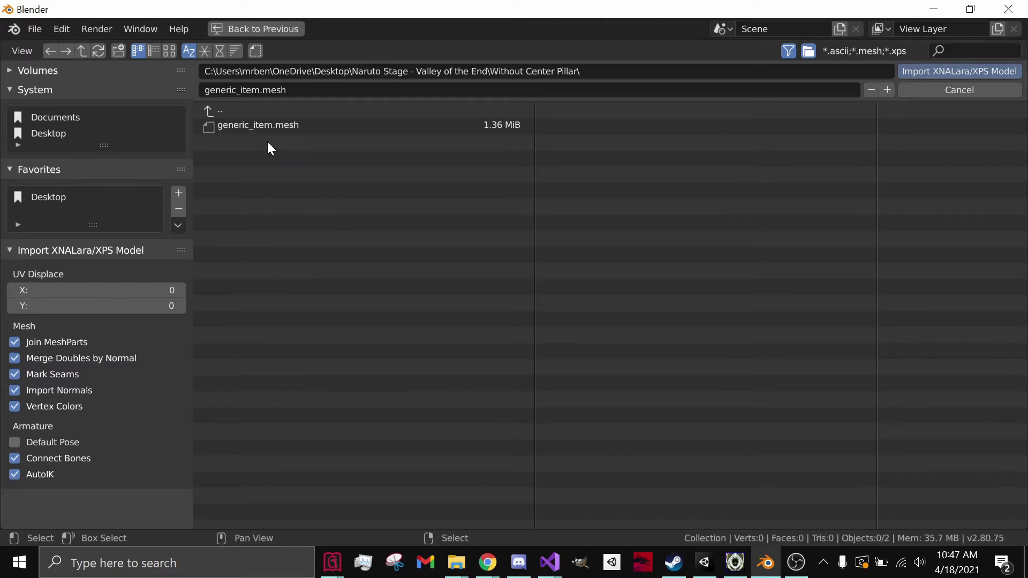
click(267, 127)
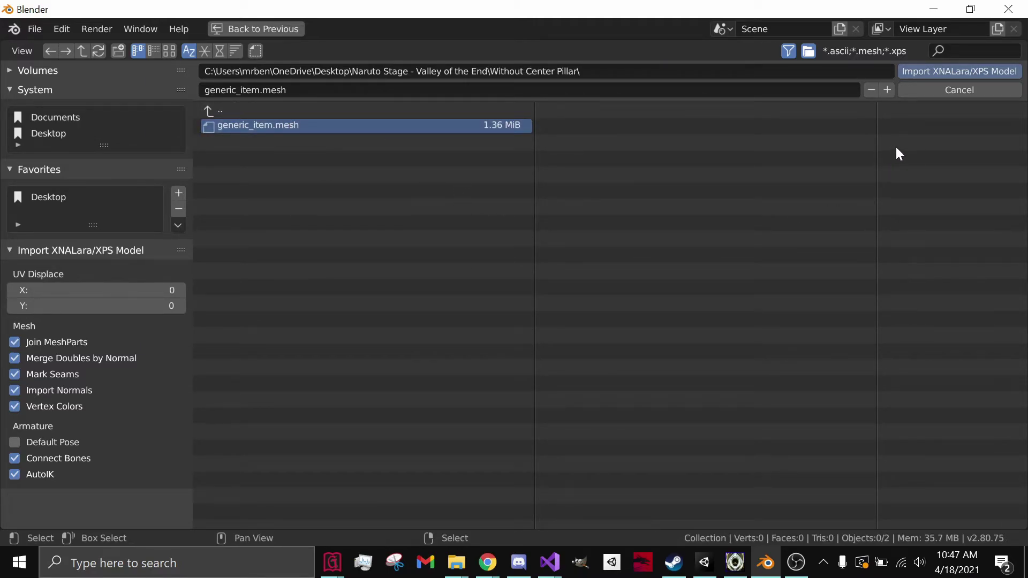
click(960, 72)
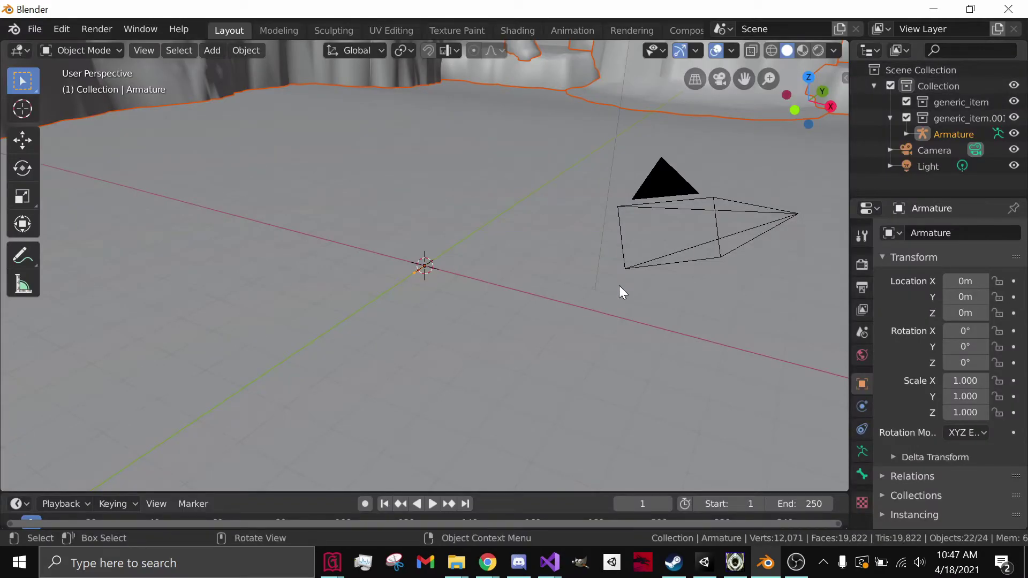
middle_drag(620, 286, 284, 299)
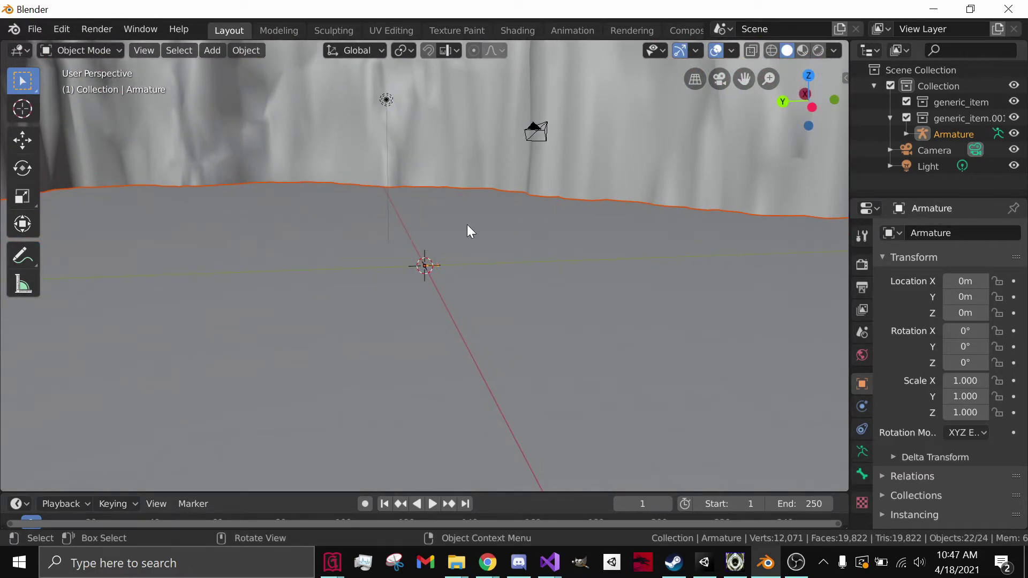
click(37, 30)
- Set the FBX export options with Active Collection and Selected Objects both unchecked
mouse_move(105, 266)
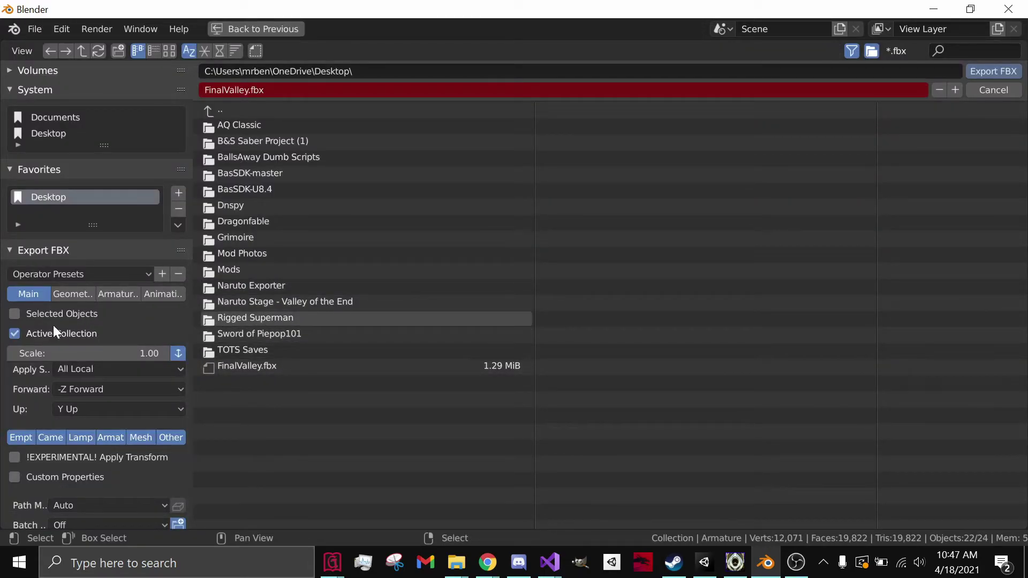
click(40, 336)
click(80, 318)
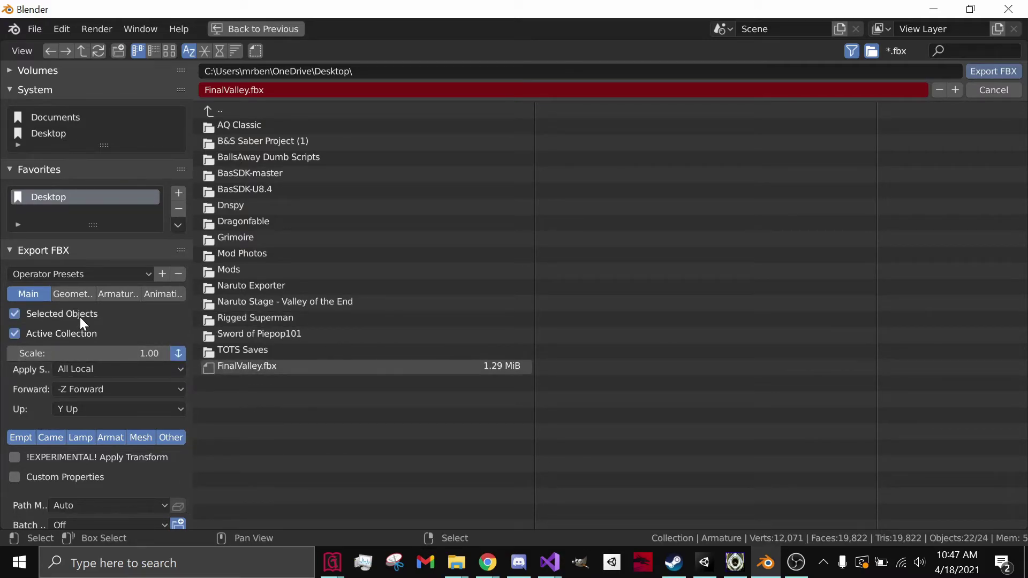
click(53, 314)
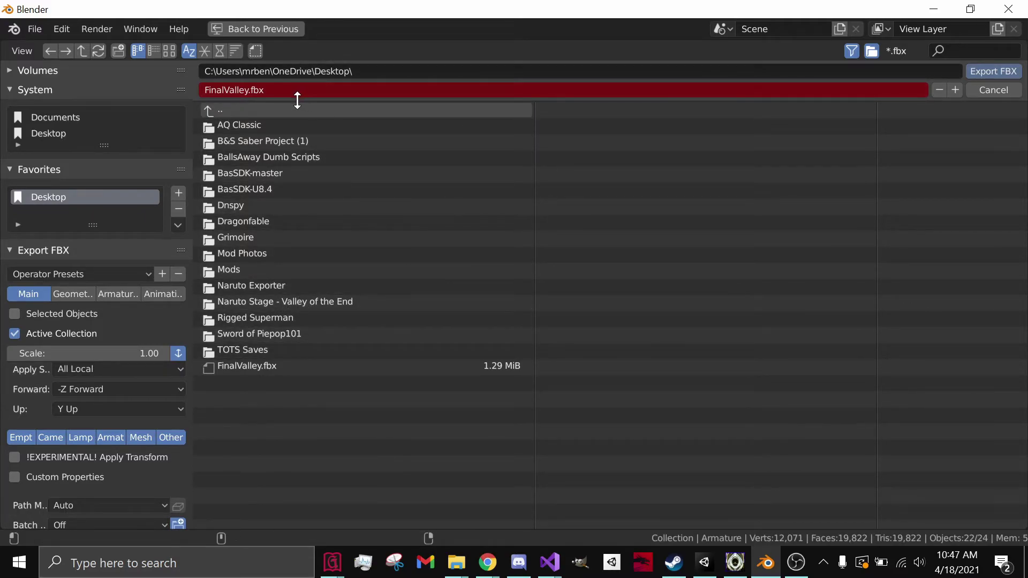
- Name the file aksndkw.fbx and export it to the Desktop
click(297, 90)
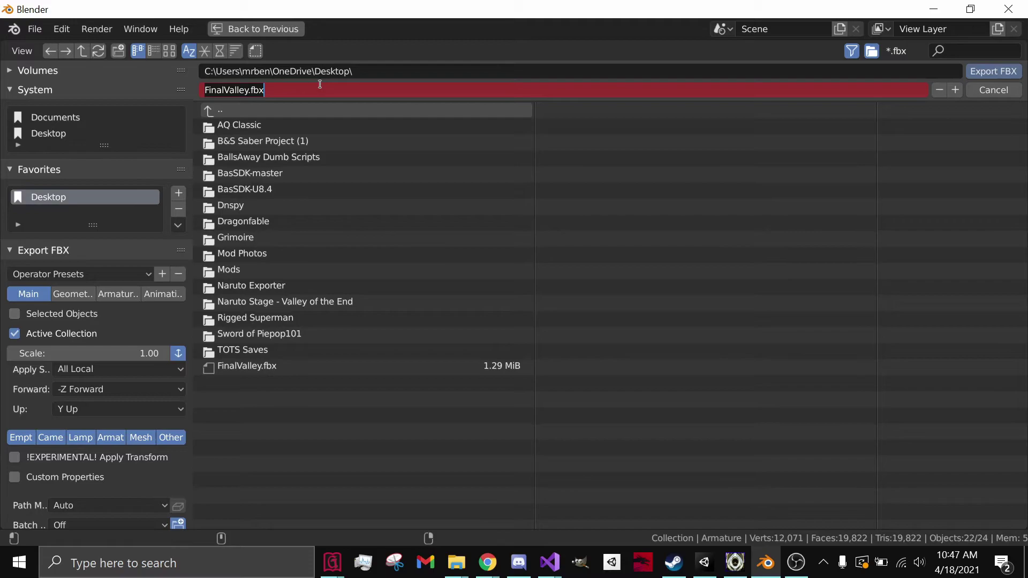
text(aksndkw.fbx)
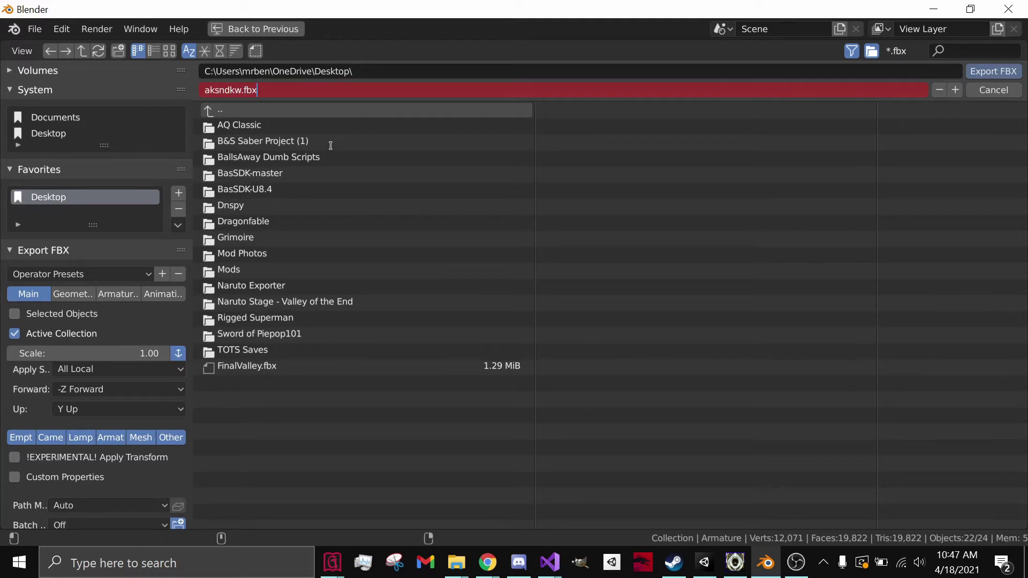
click(1000, 72)
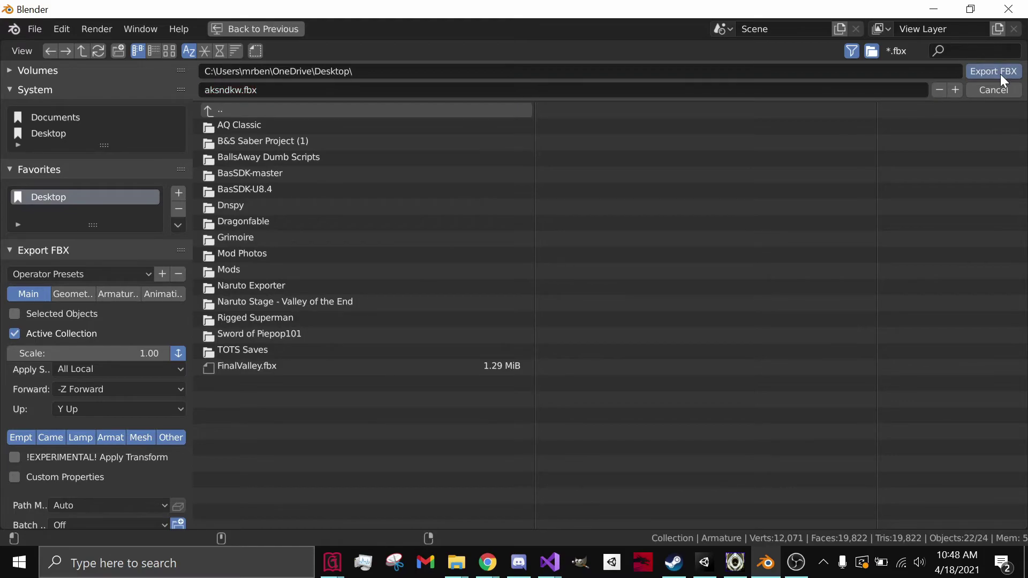
click(995, 71)
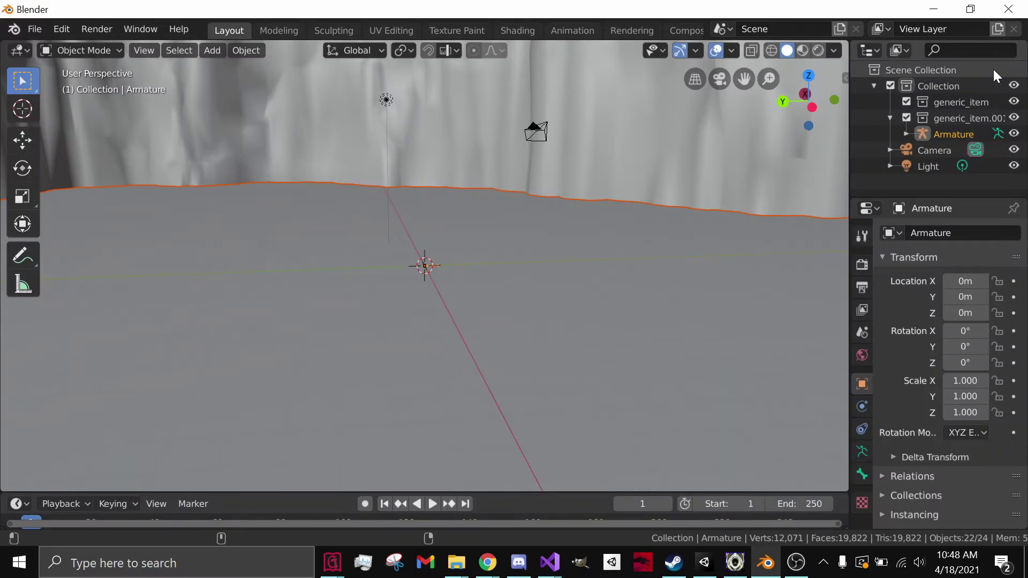
- Open File Explorer on the Desktop and select the exported aksndkw file (1.28 MB, 4/18/2021 10:48 AM)
right_click(455, 562)
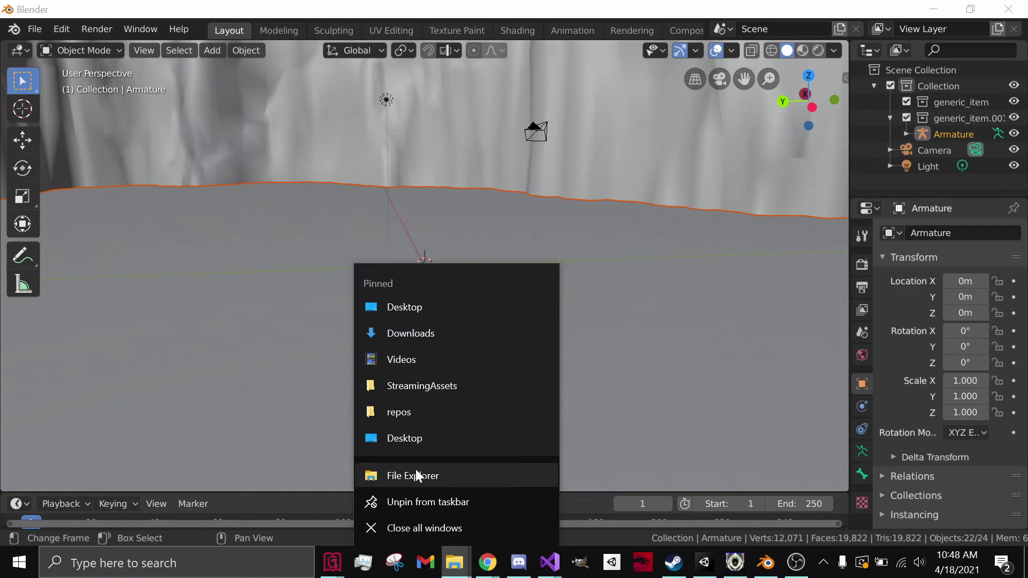
click(416, 412)
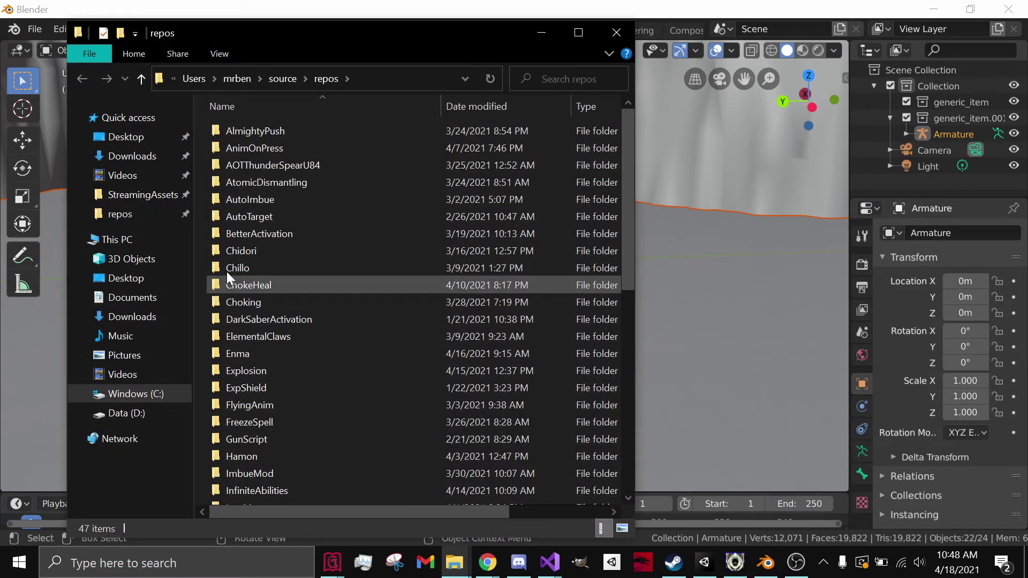
click(139, 138)
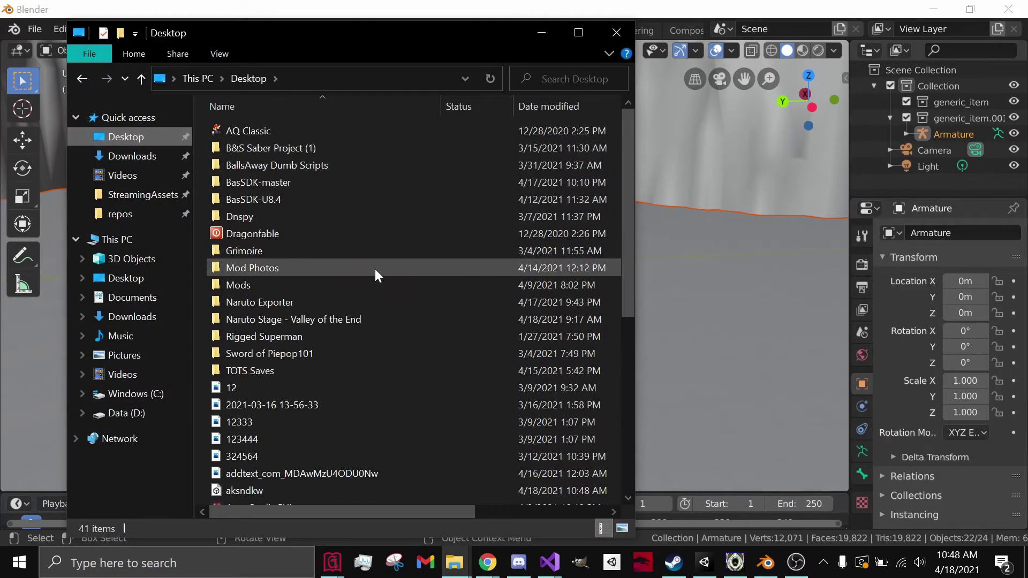
scroll(374, 278, down, 6)
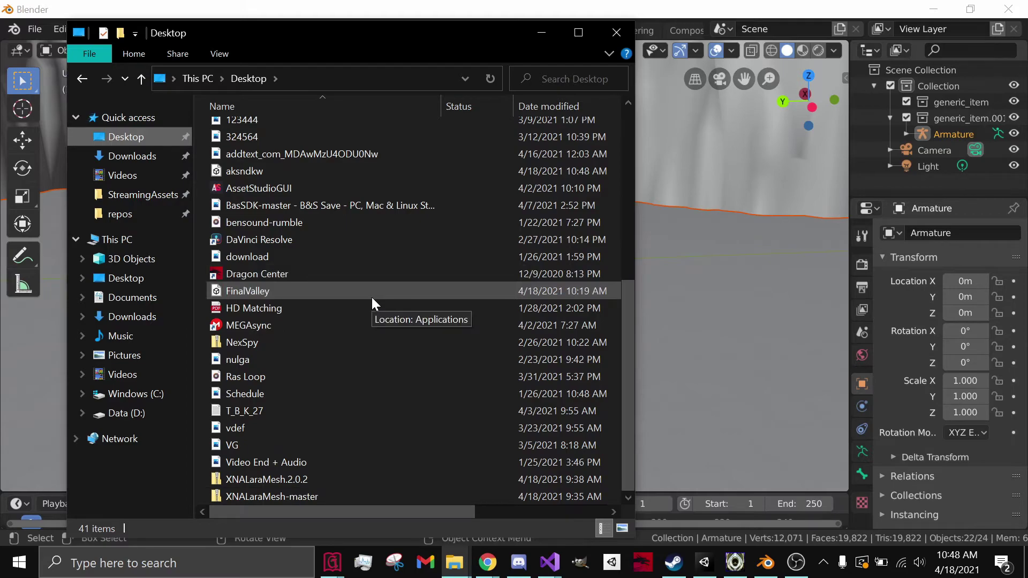
scroll(372, 297, up, 2)
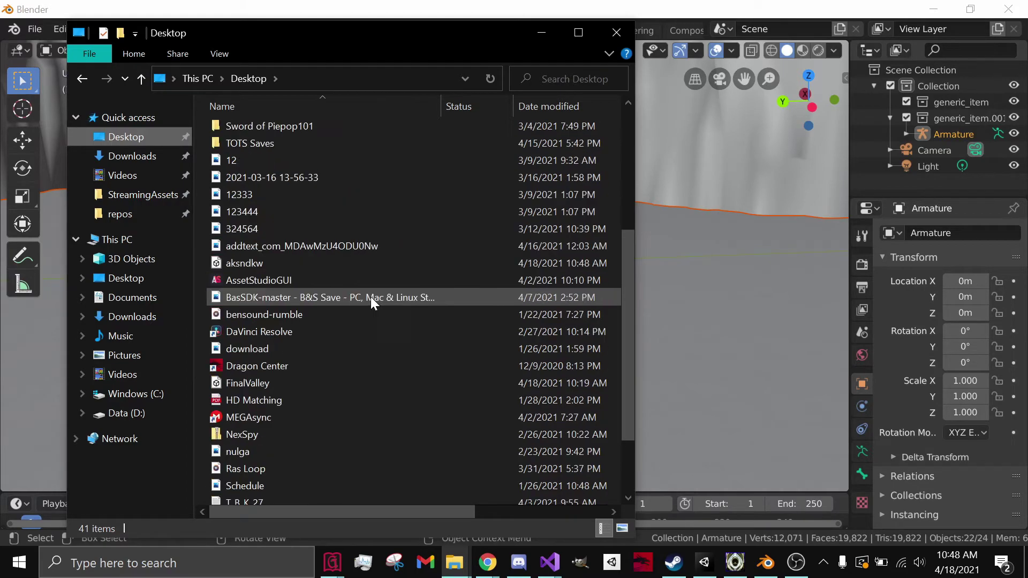
click(351, 271)
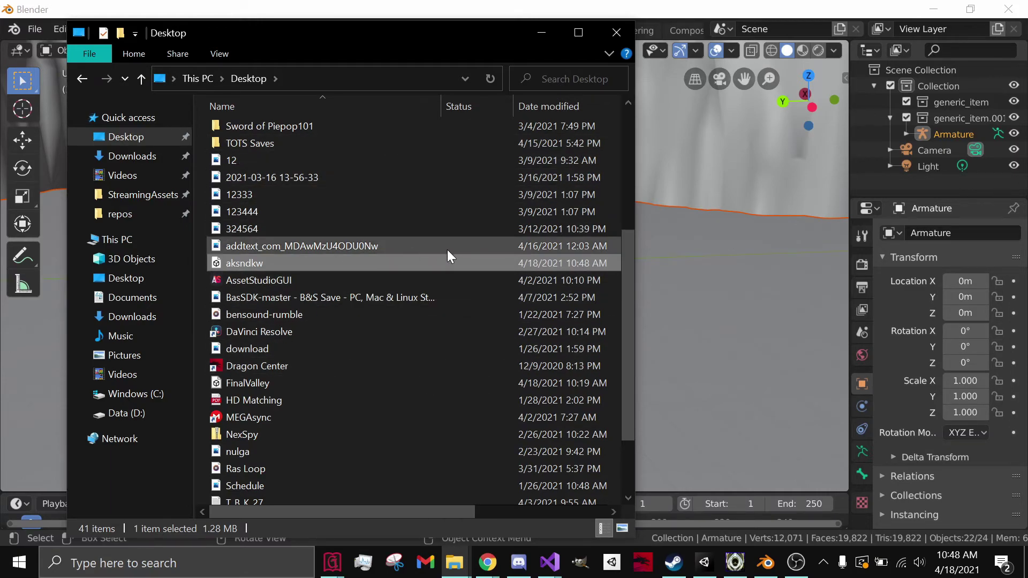
- Close the Desktop File Explorer window to return to the imported Valley of the End scene in Blender
click(620, 33)
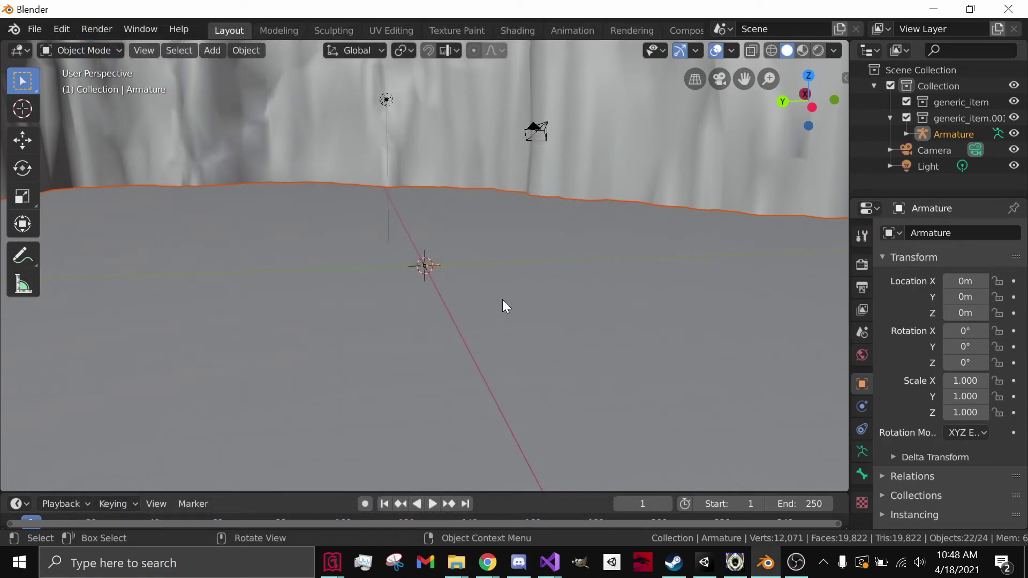